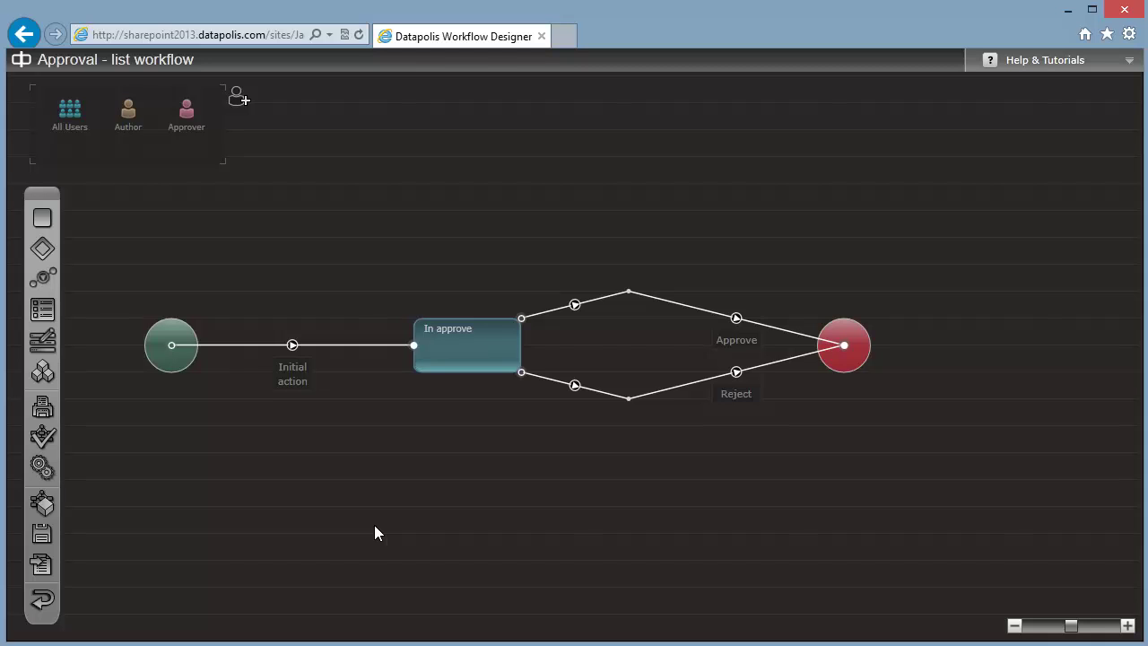
# Step: Add the Email Approval application from Smart Approval to the workflow and assign it to the In approve state
pyautogui.click(43, 375)
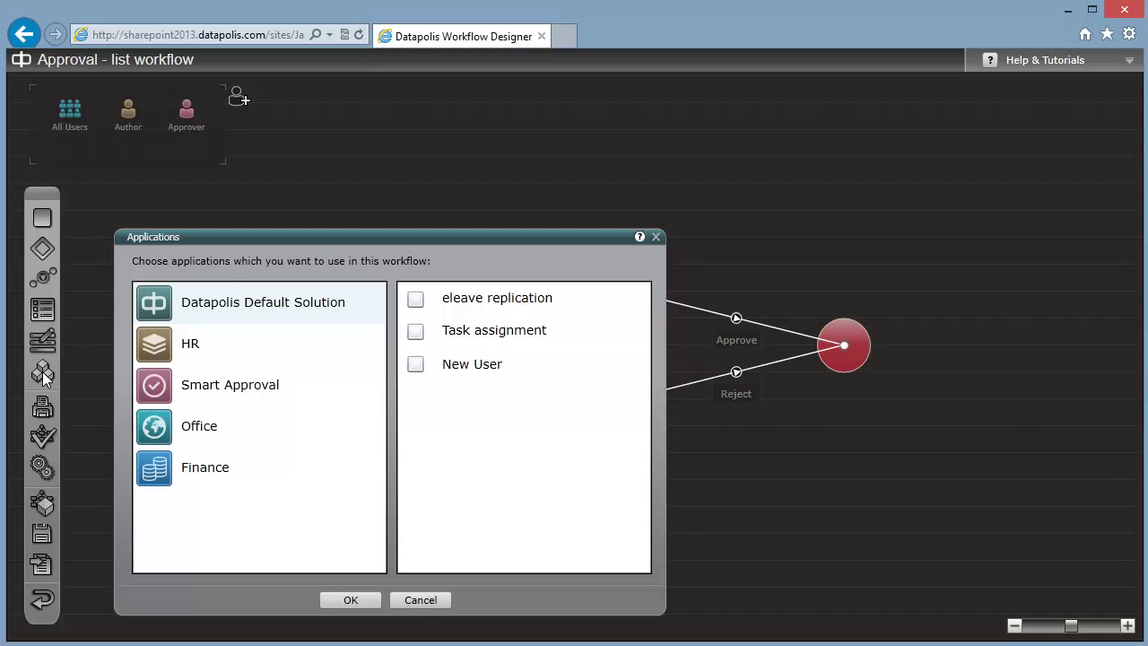
pyautogui.click(208, 393)
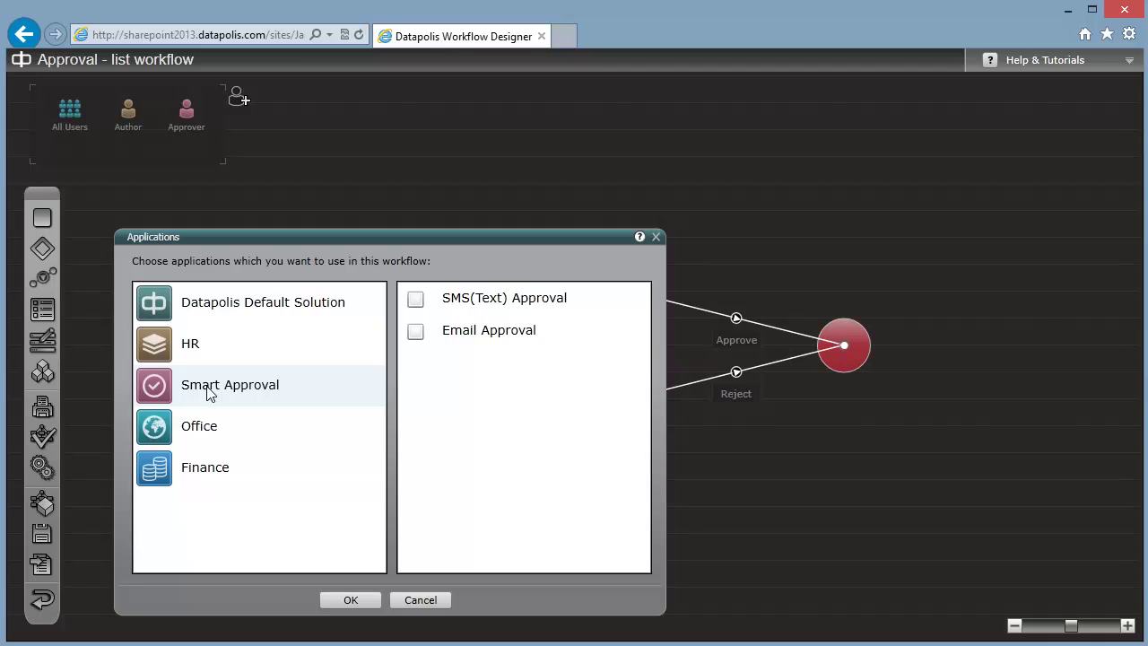
pyautogui.click(415, 334)
pyautogui.click(357, 602)
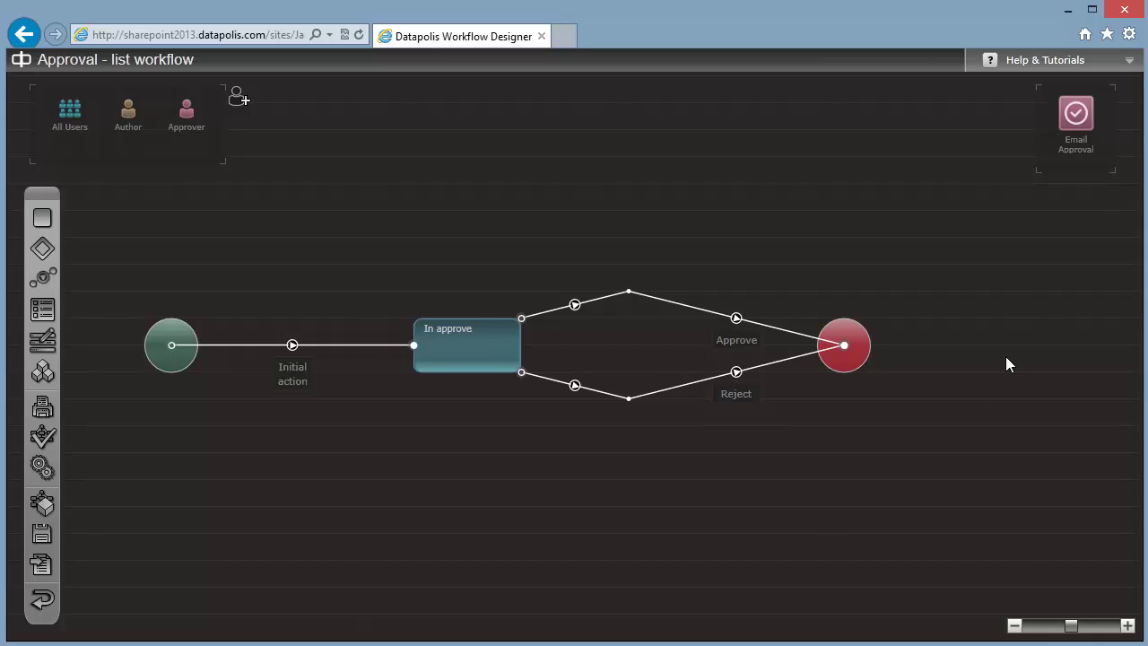
pyautogui.moveTo(1075, 114); pyautogui.dragTo(463, 335)
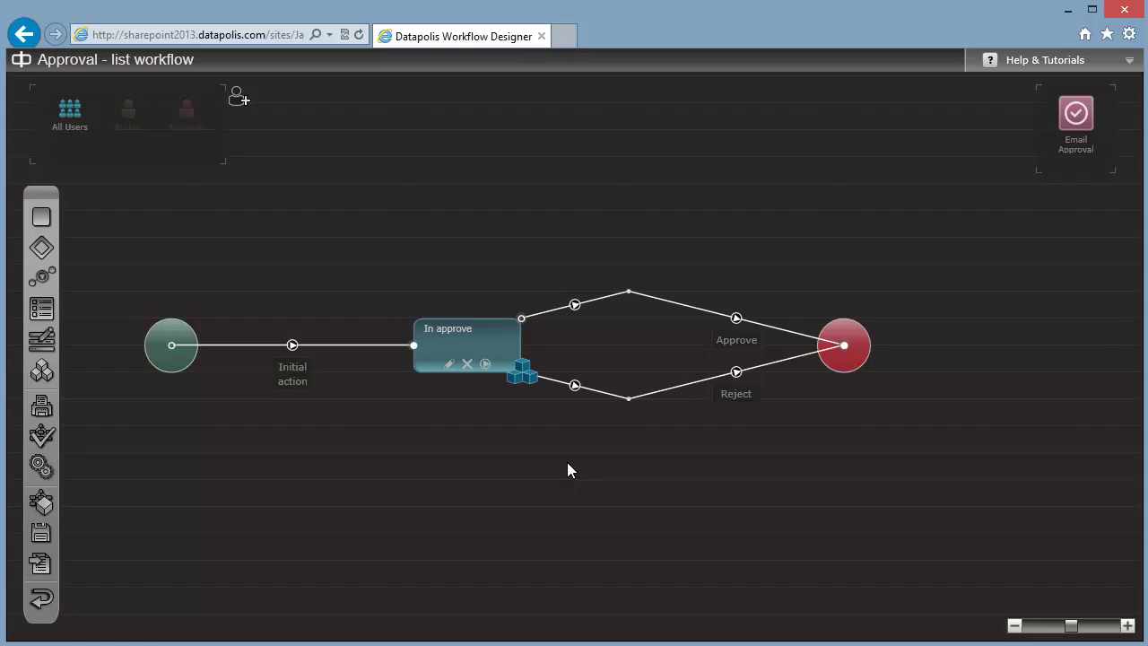
# Step: In the In approve state's Email Approval application, enter the approver's full name as the Approver input parameter
pyautogui.doubleClick(505, 341)
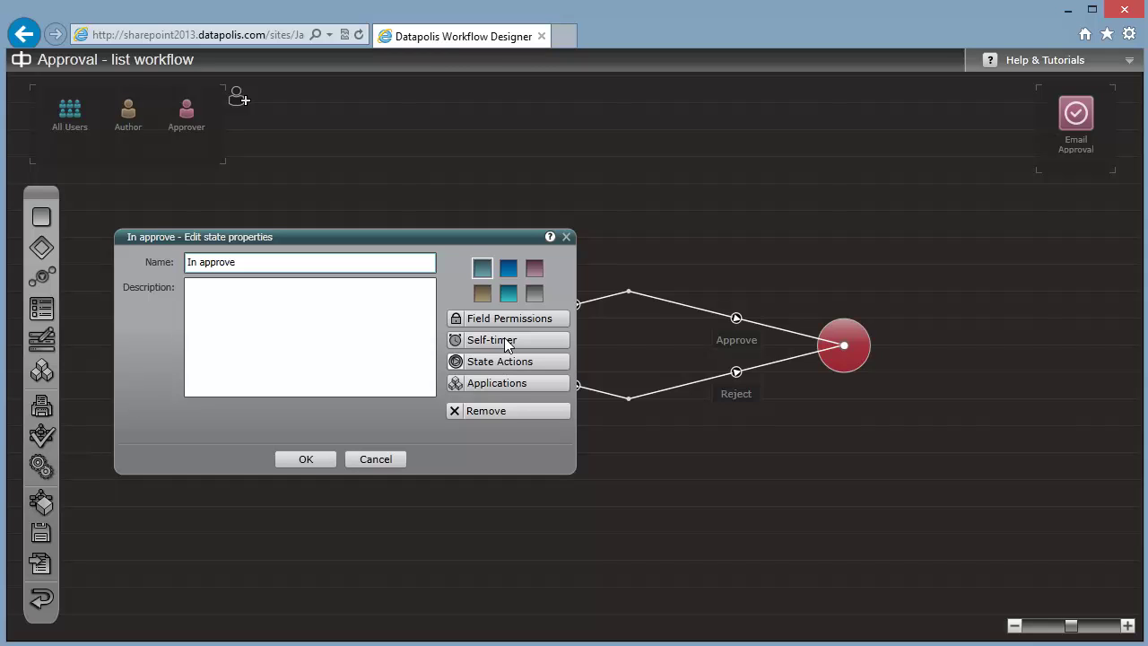
pyautogui.click(482, 386)
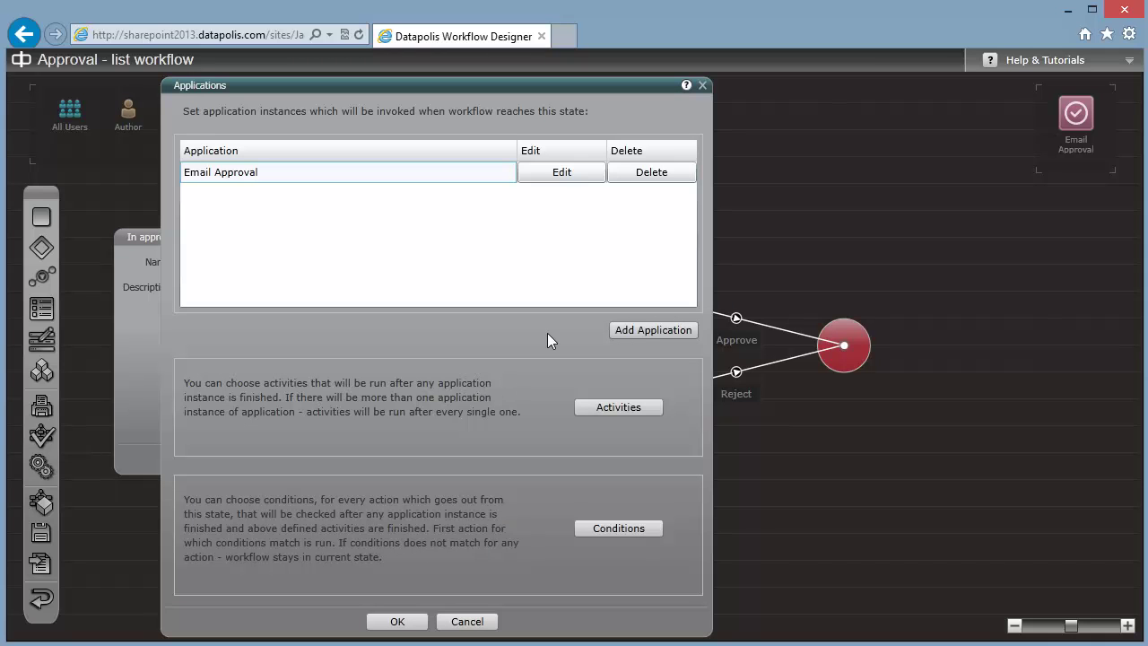
pyautogui.click(568, 174)
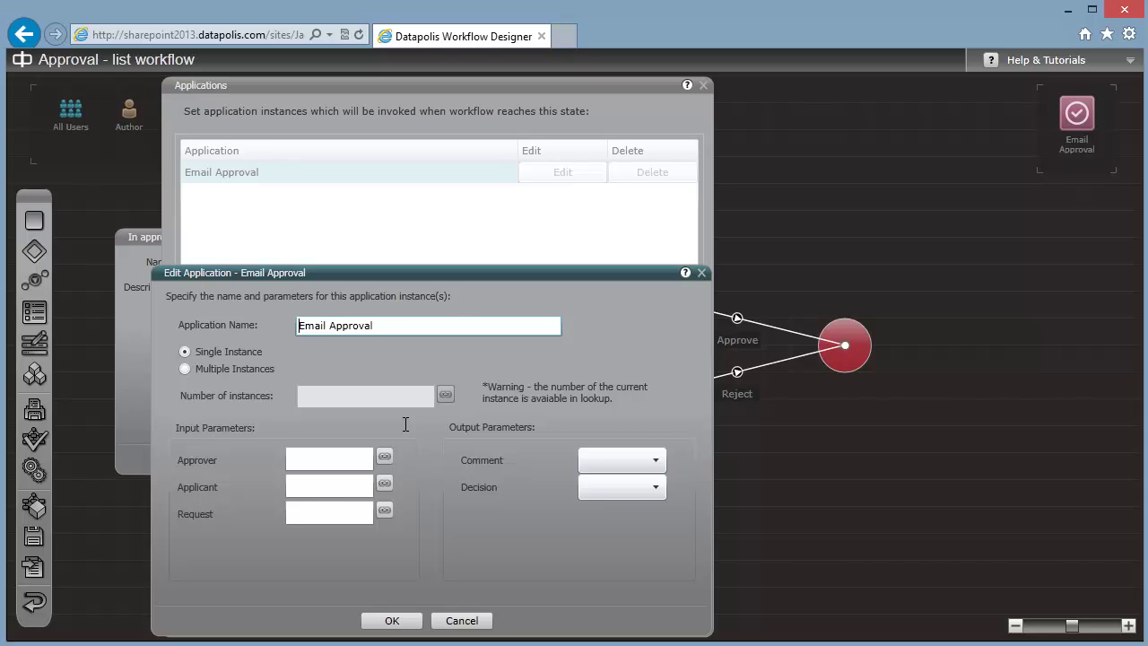
pyautogui.click(335, 458)
pyautogui.write('John Smith')
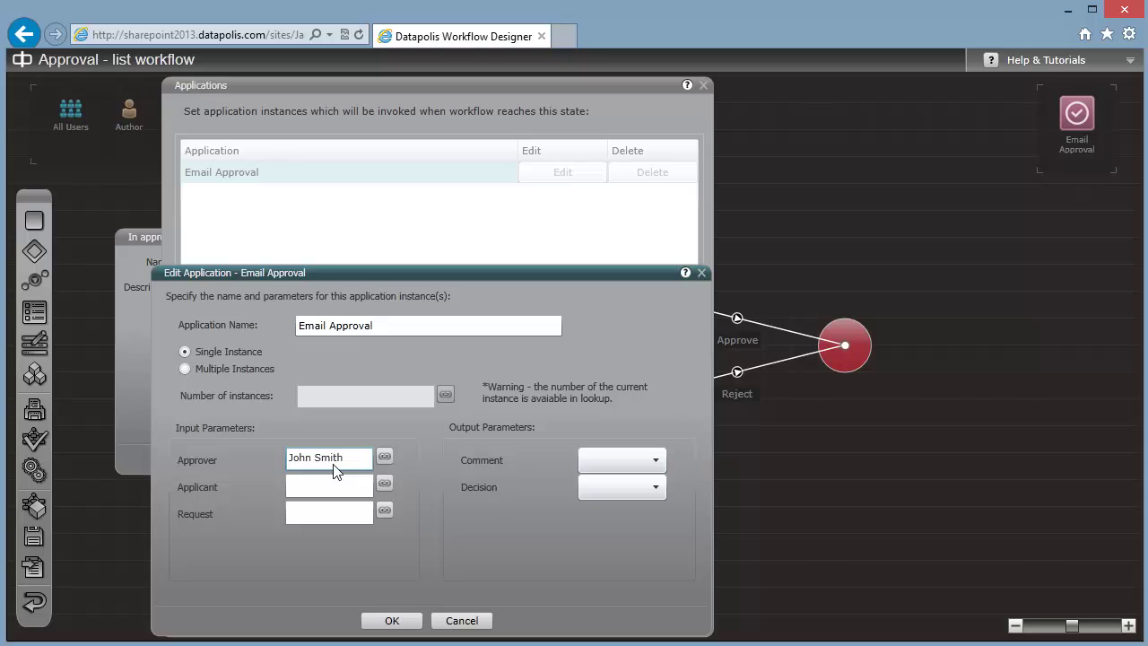
# Step: Set the Applicant input parameter to a lookup of the SharePoint Current User
pyautogui.click(383, 483)
pyautogui.click(94, 189)
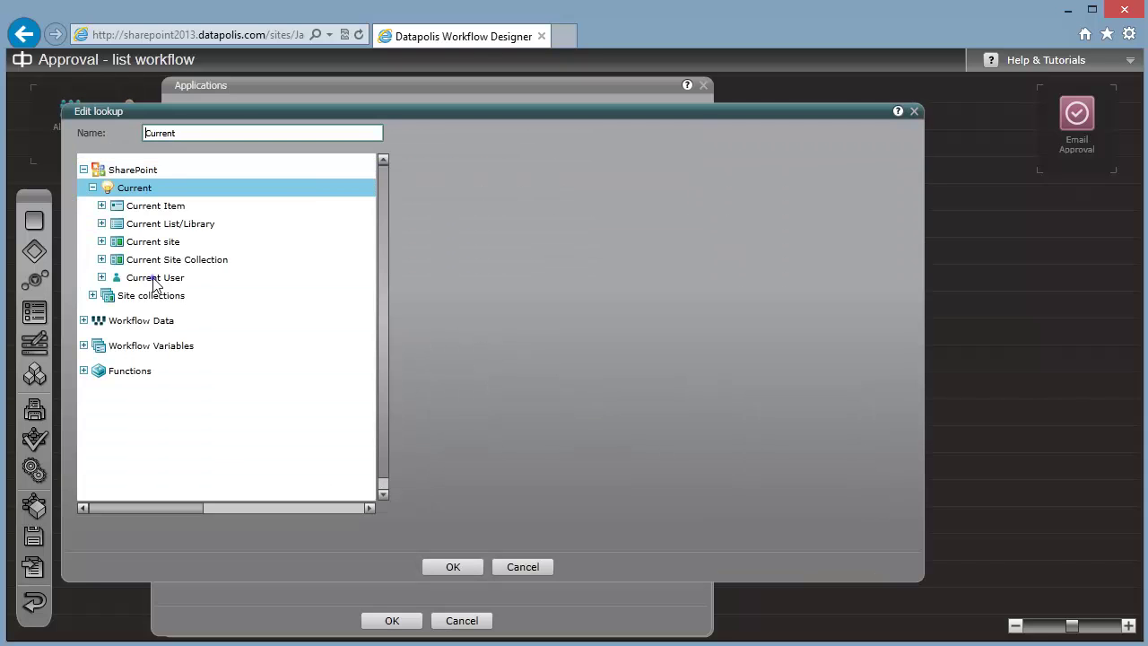
pyautogui.click(154, 278)
pyautogui.click(450, 566)
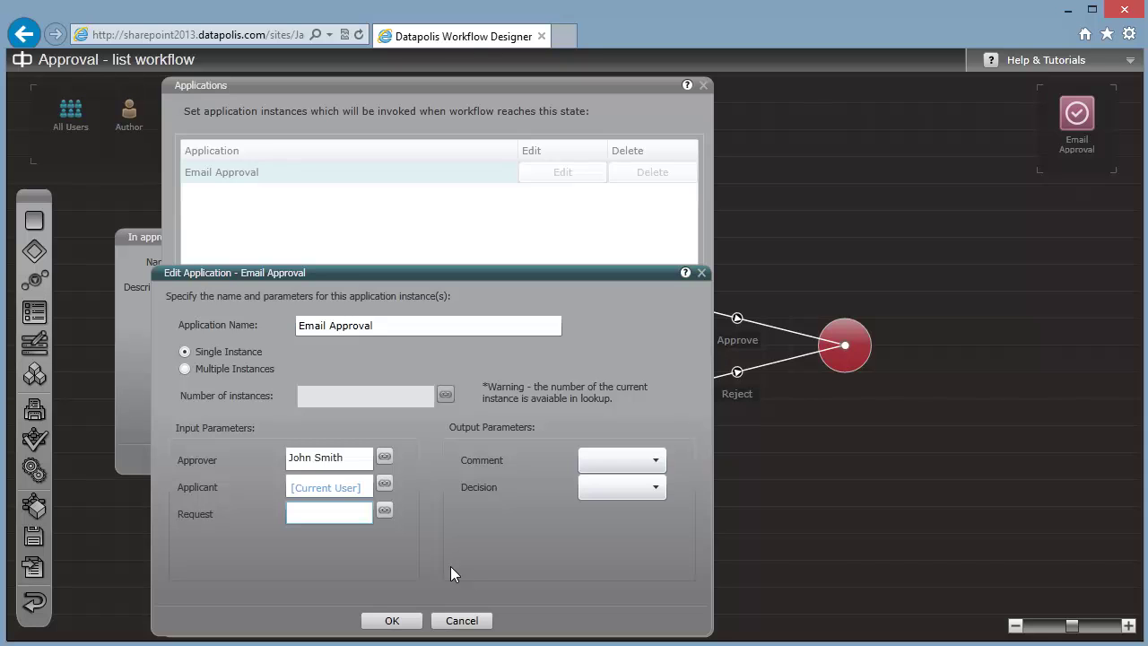
# Step: Set the Request input to a new Current Item - Title lookup and store the Comment output in the Comment variable
pyautogui.click(383, 509)
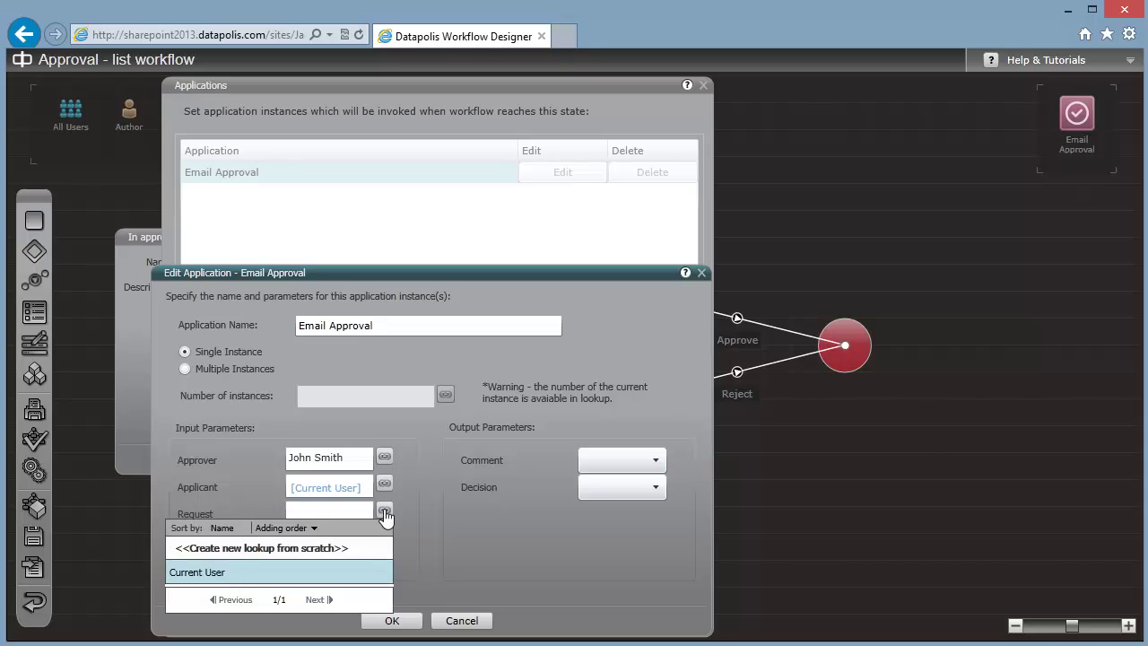
pyautogui.click(335, 548)
pyautogui.click(92, 188)
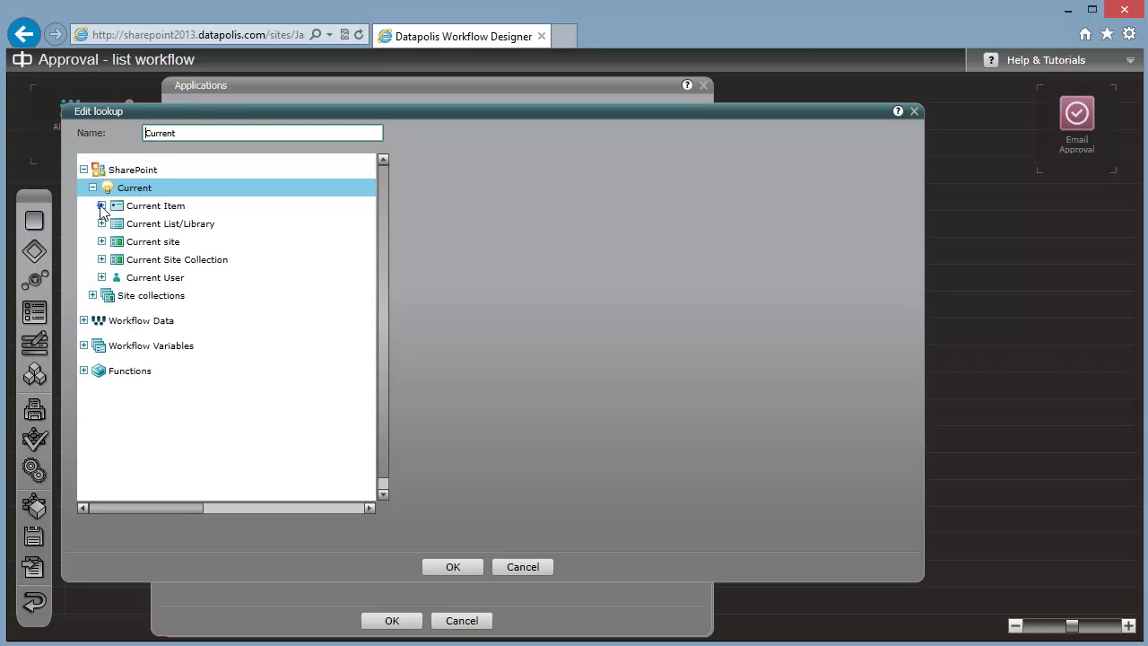
pyautogui.click(101, 205)
pyautogui.click(146, 242)
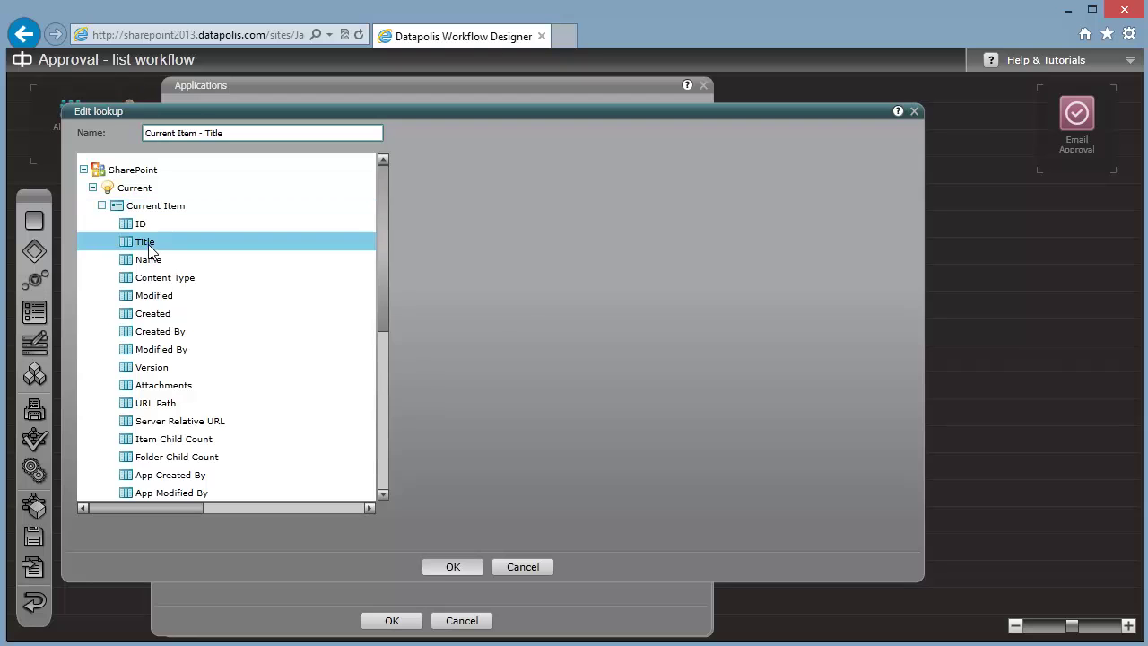
pyautogui.click(452, 566)
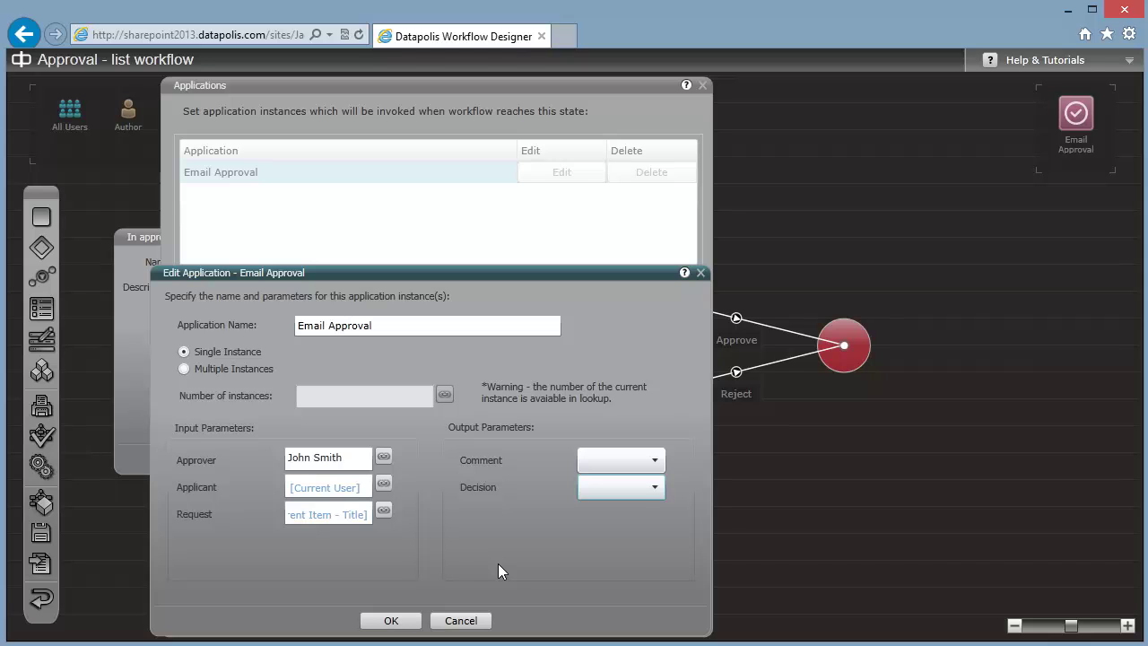
pyautogui.click(655, 460)
pyautogui.click(617, 489)
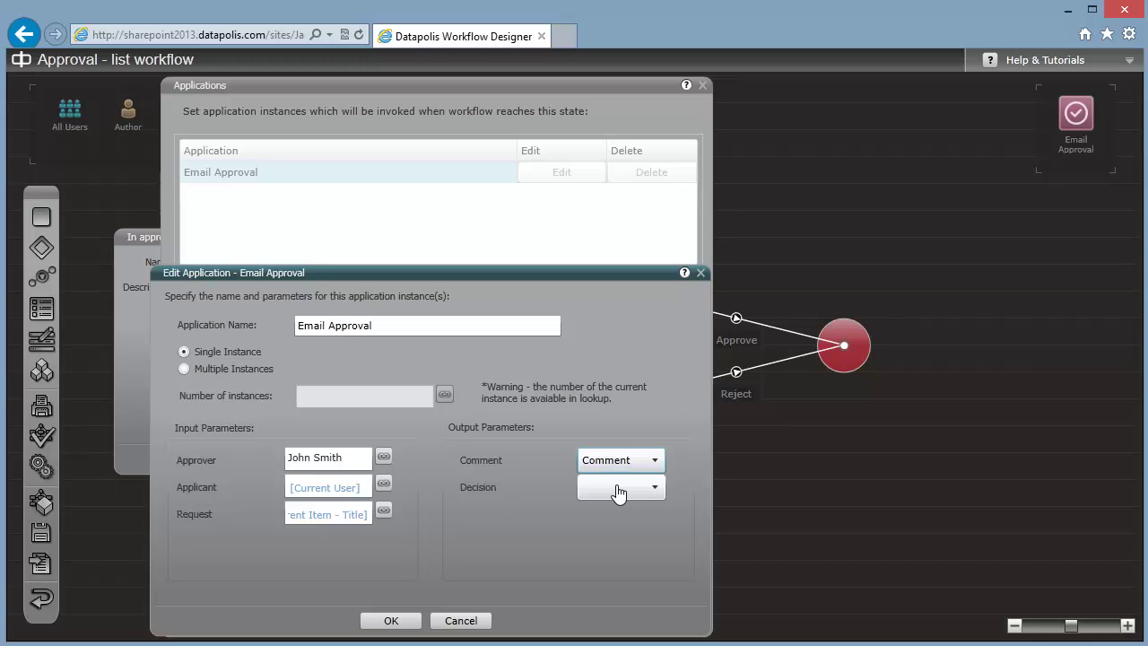
# Step: Create a new workflow variable named Decision with the String type
pyautogui.click(42, 310)
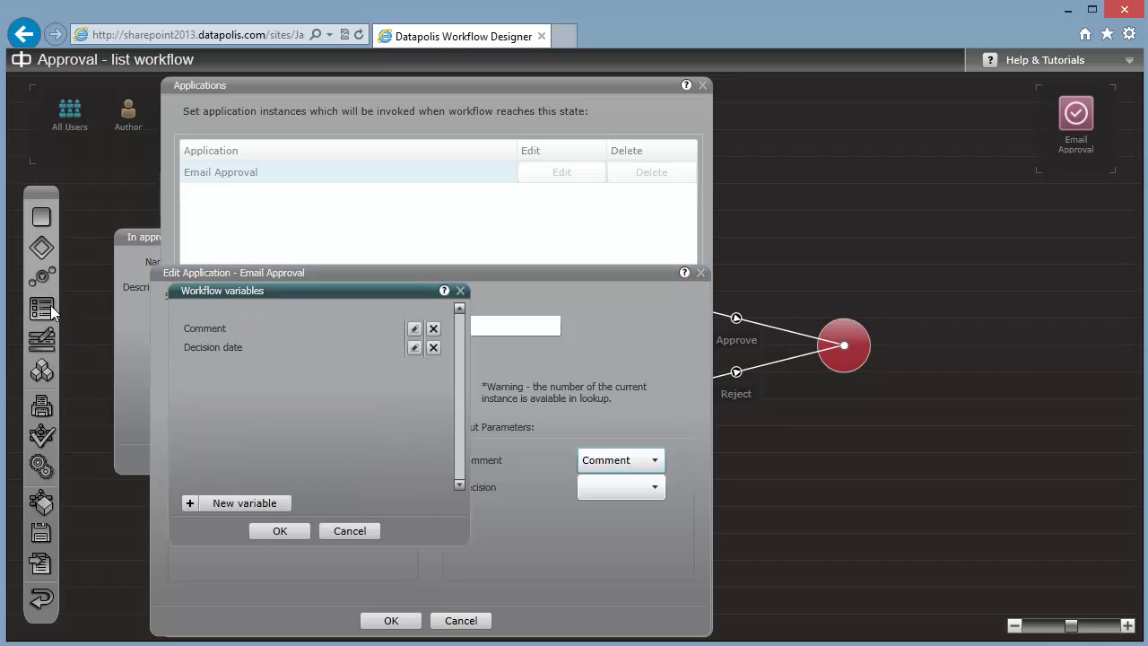
pyautogui.click(259, 505)
pyautogui.write('Decision')
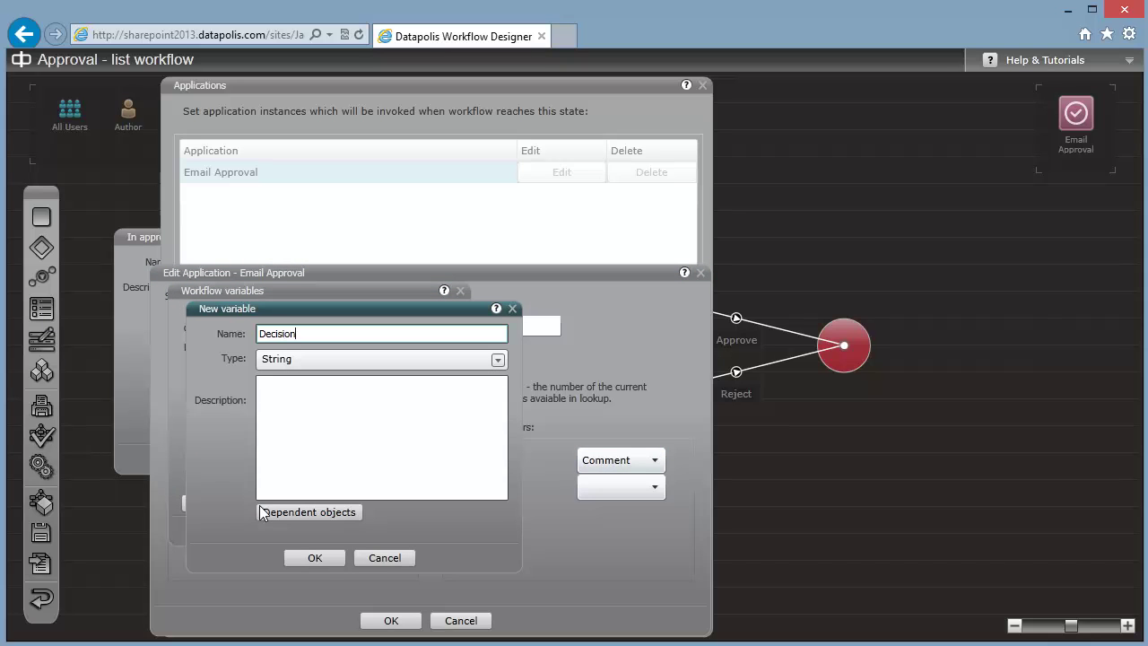
pyautogui.click(320, 559)
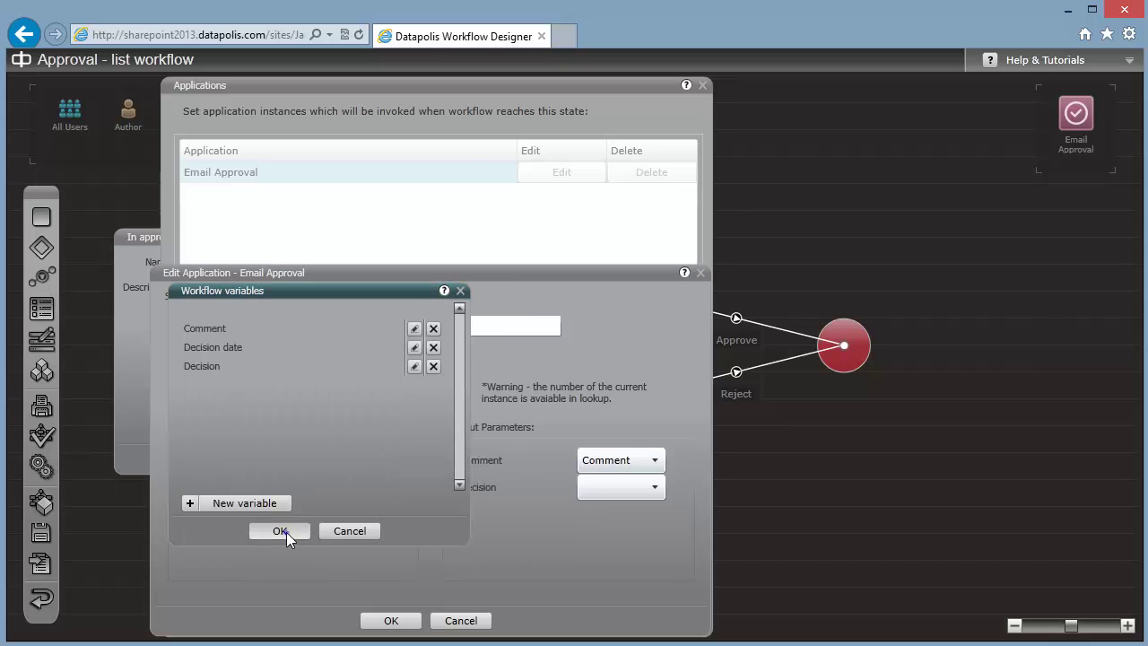
pyautogui.click(286, 533)
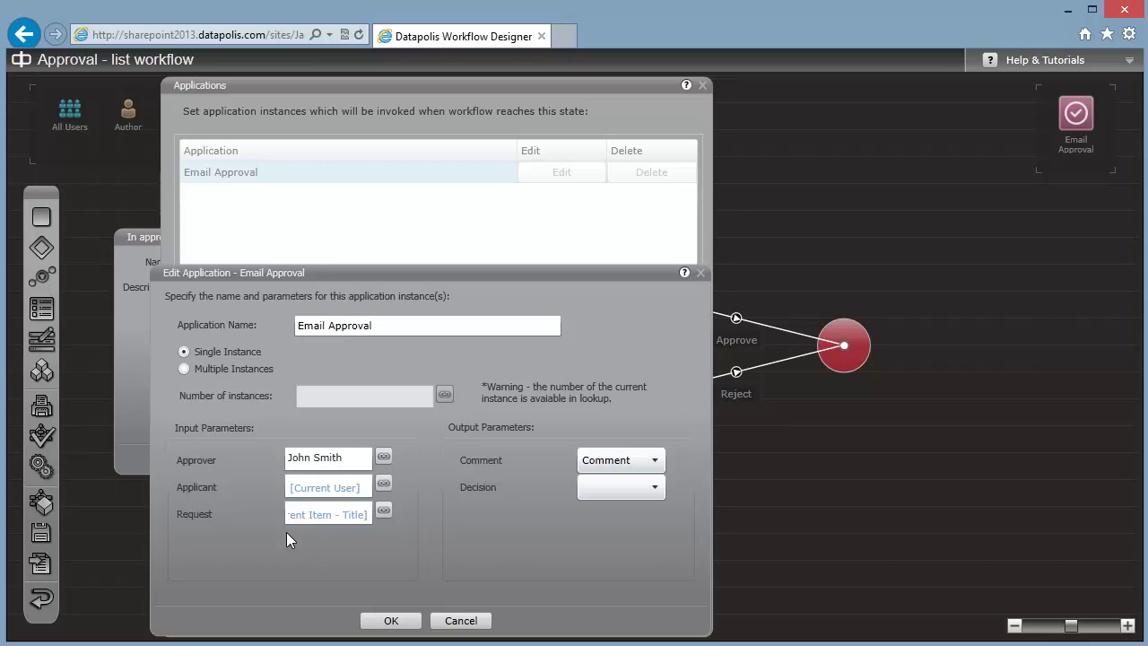
# Step: Reopen the Email Approval parameters, store the Decision output in the Decision variable, and save the In approve state's properties
pyautogui.click(391, 620)
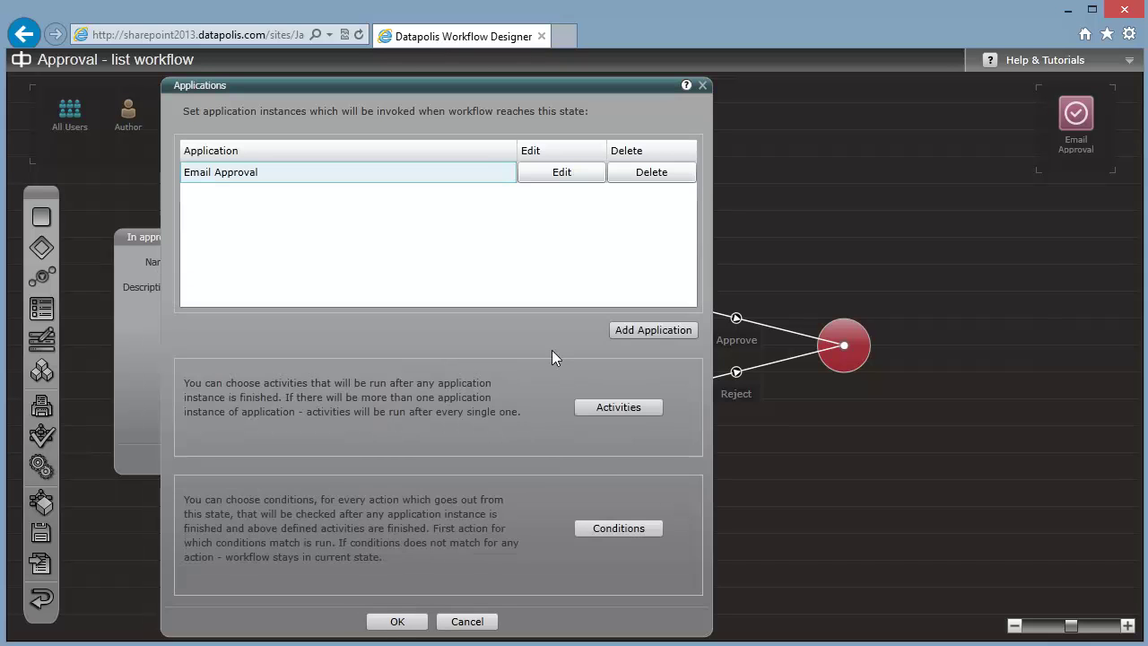
pyautogui.click(560, 175)
pyautogui.click(662, 488)
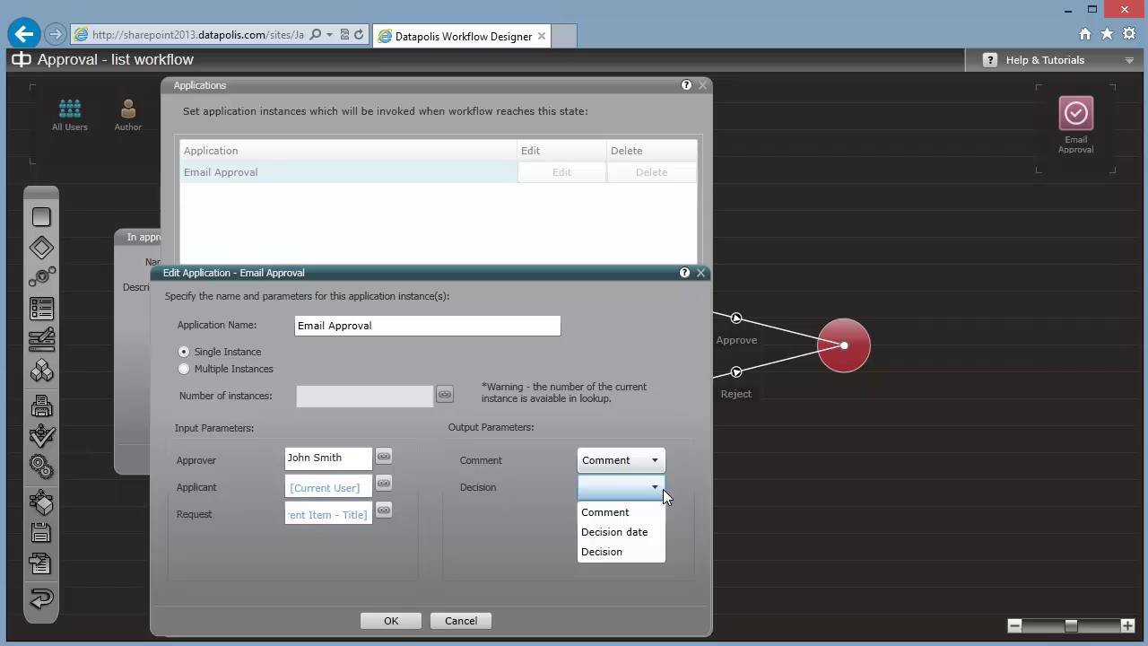
pyautogui.click(601, 550)
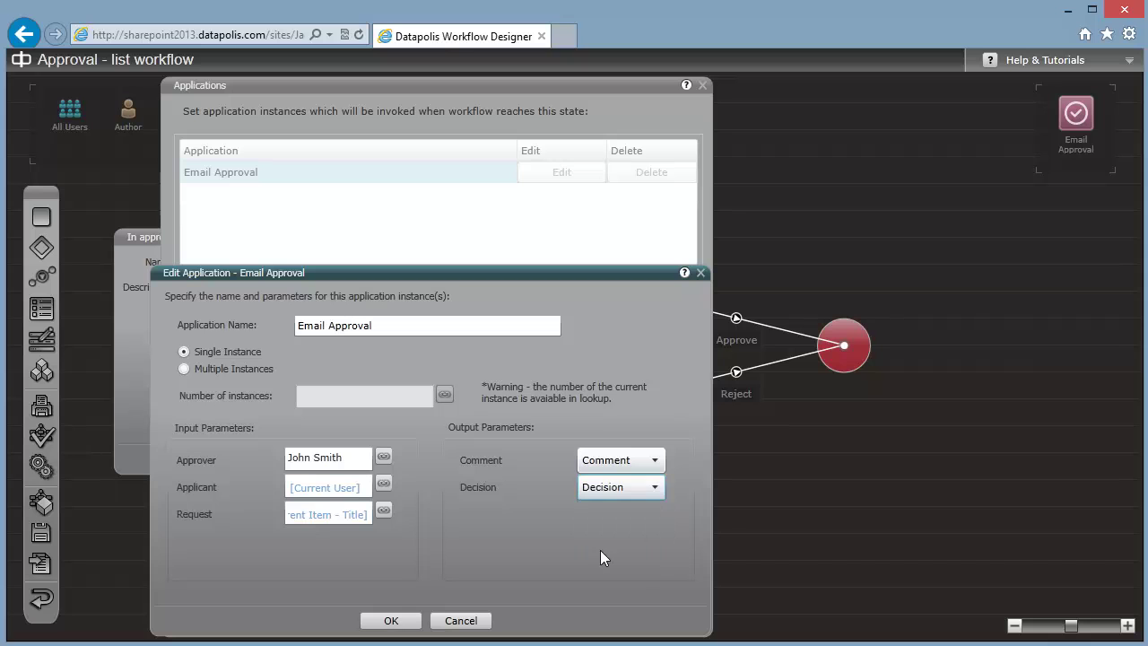
pyautogui.click(391, 621)
pyautogui.click(395, 620)
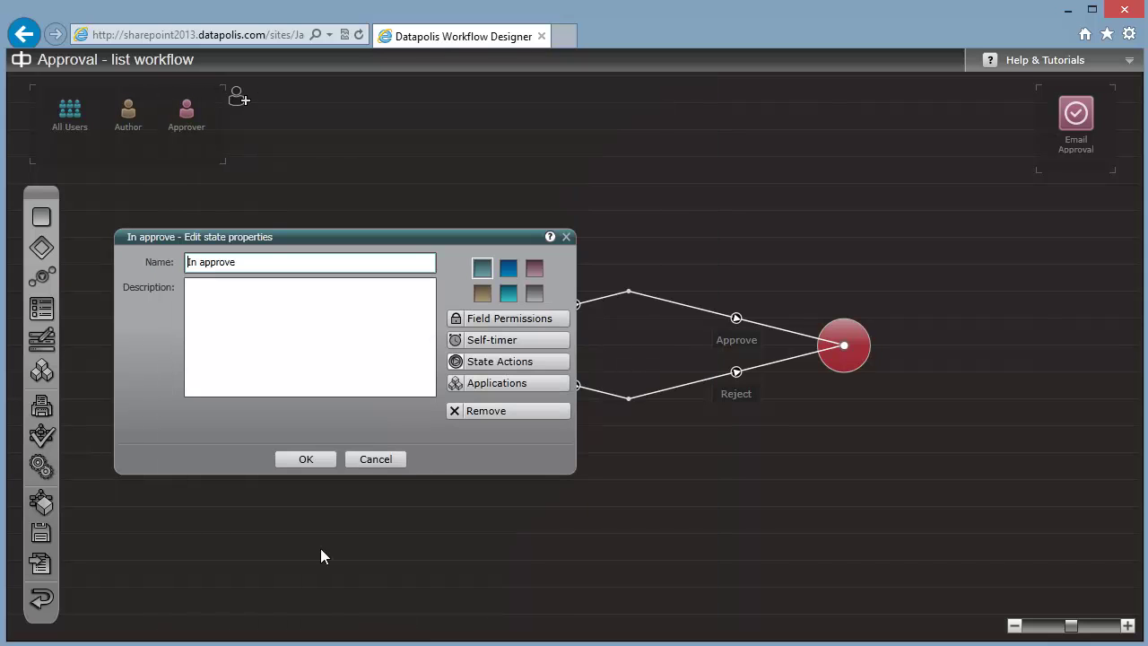
pyautogui.click(306, 458)
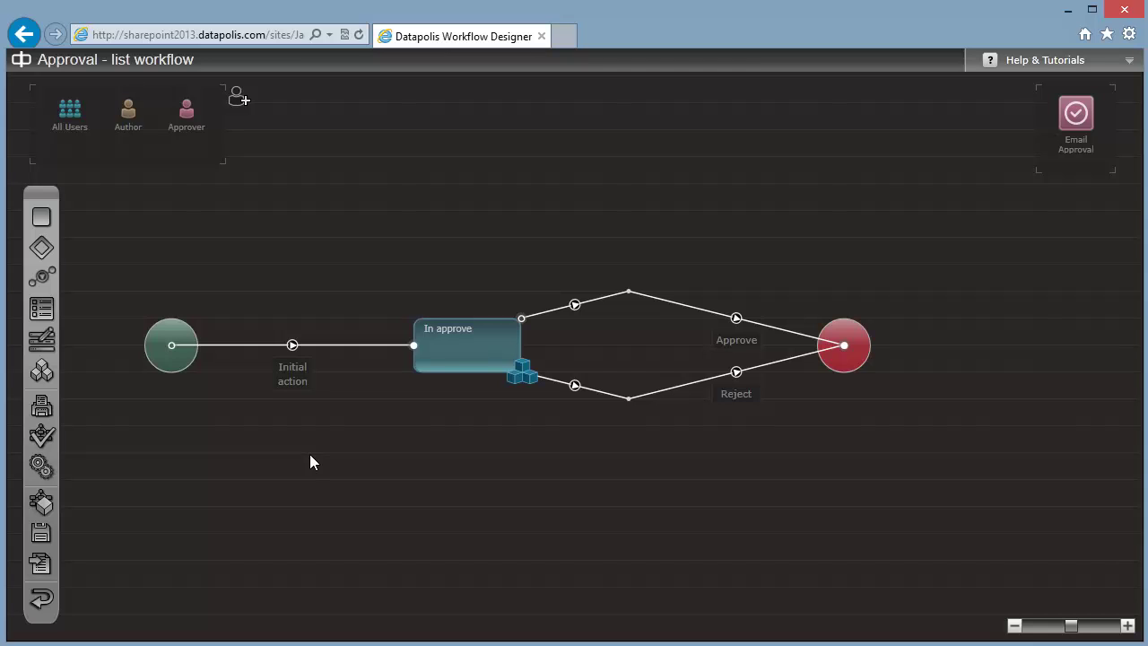
# Step: Add a blank execution condition to the Reject action in the In approve state's application conditions
pyautogui.doubleClick(495, 345)
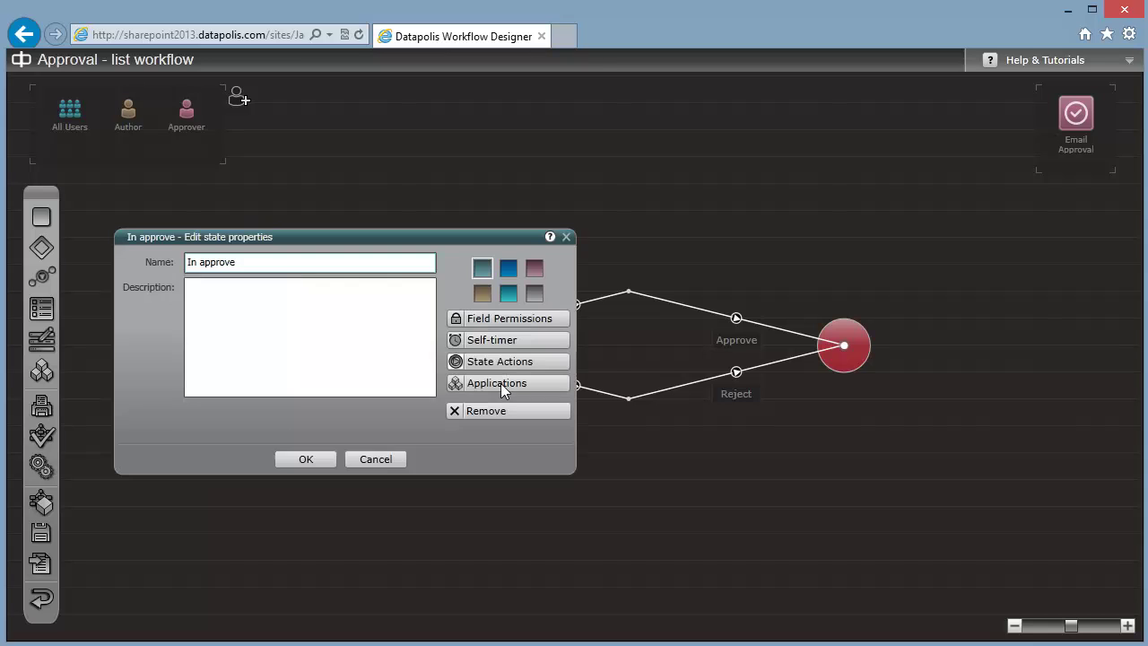
pyautogui.click(498, 384)
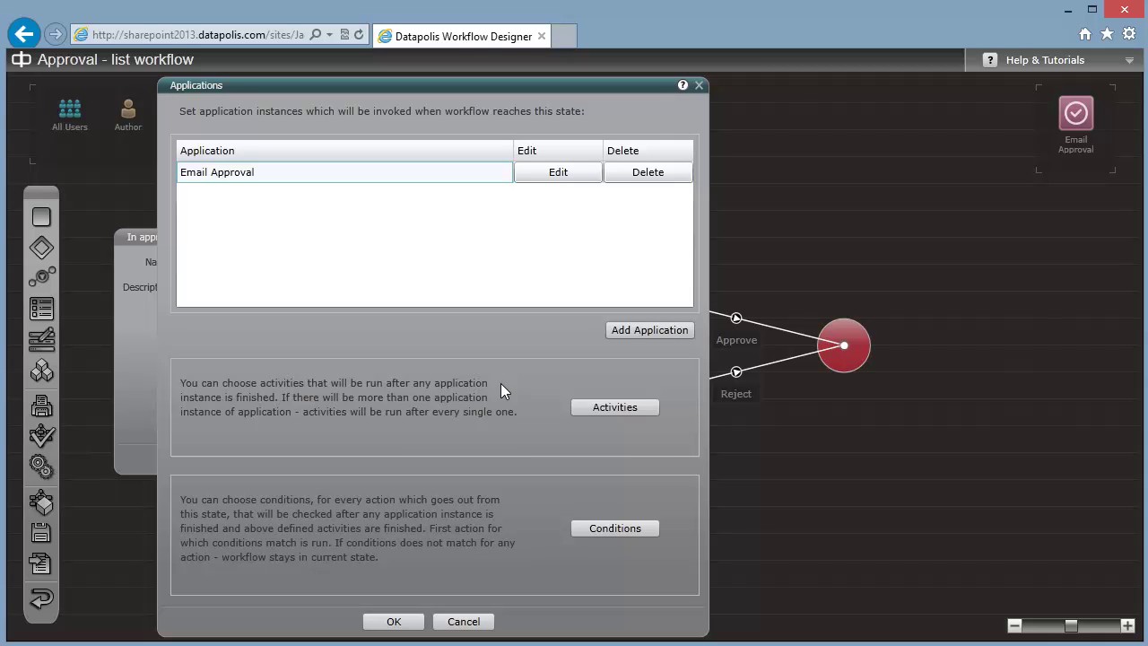
pyautogui.click(610, 528)
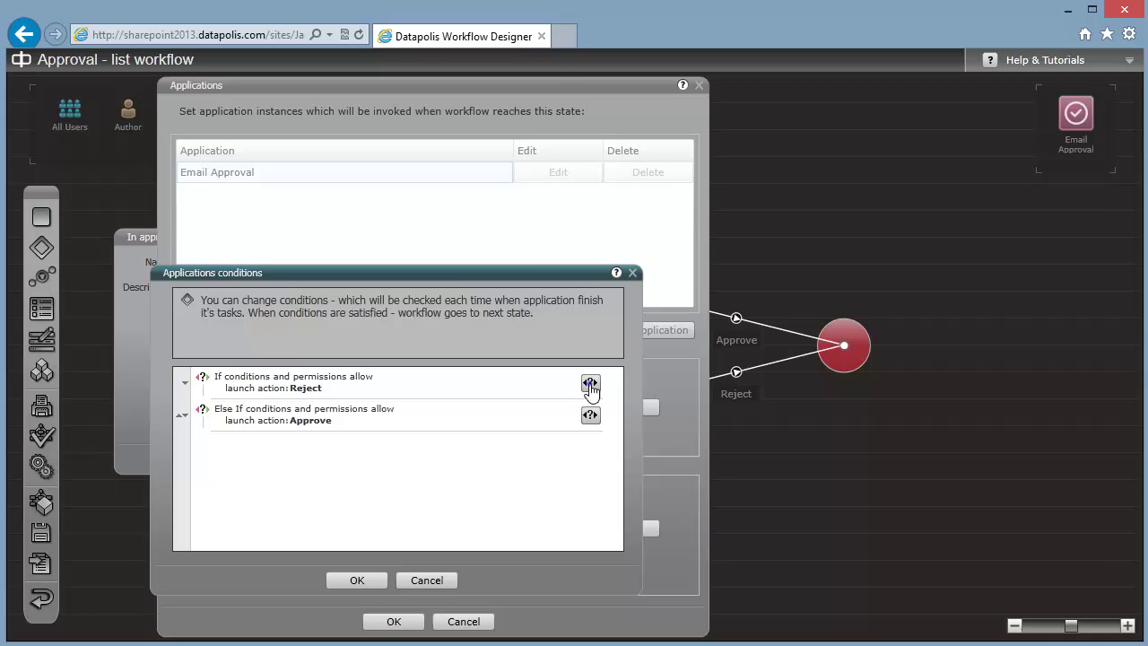
pyautogui.click(590, 383)
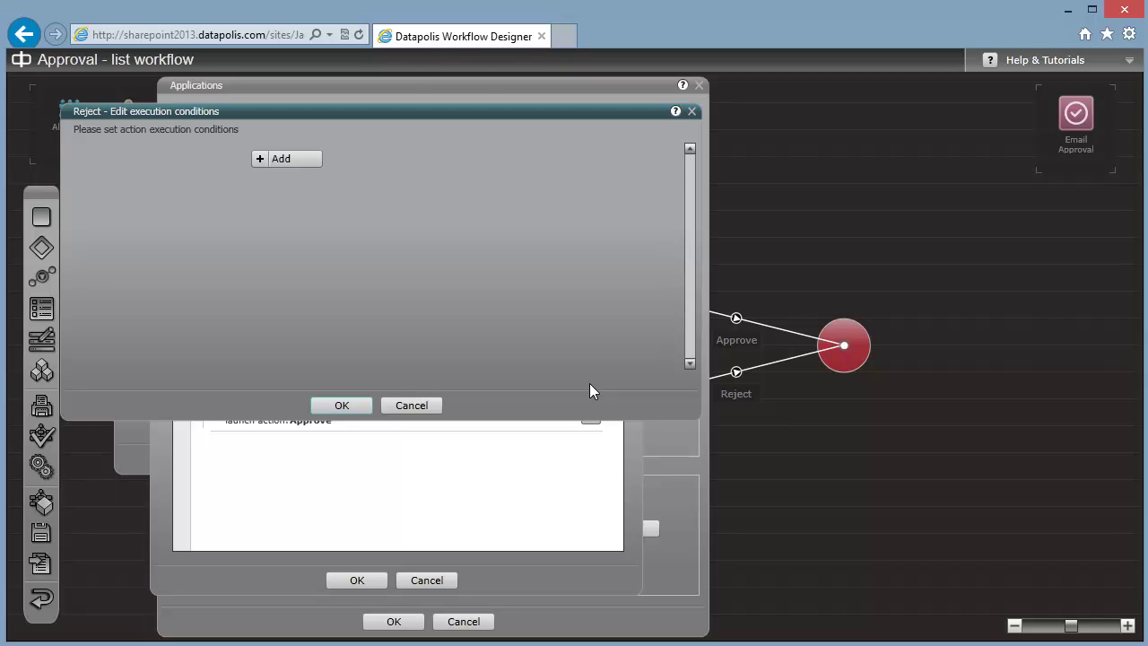
pyautogui.click(303, 161)
# Step: Define the Reject condition as the Decision workflow variable's Value lookup = No
pyautogui.click(347, 159)
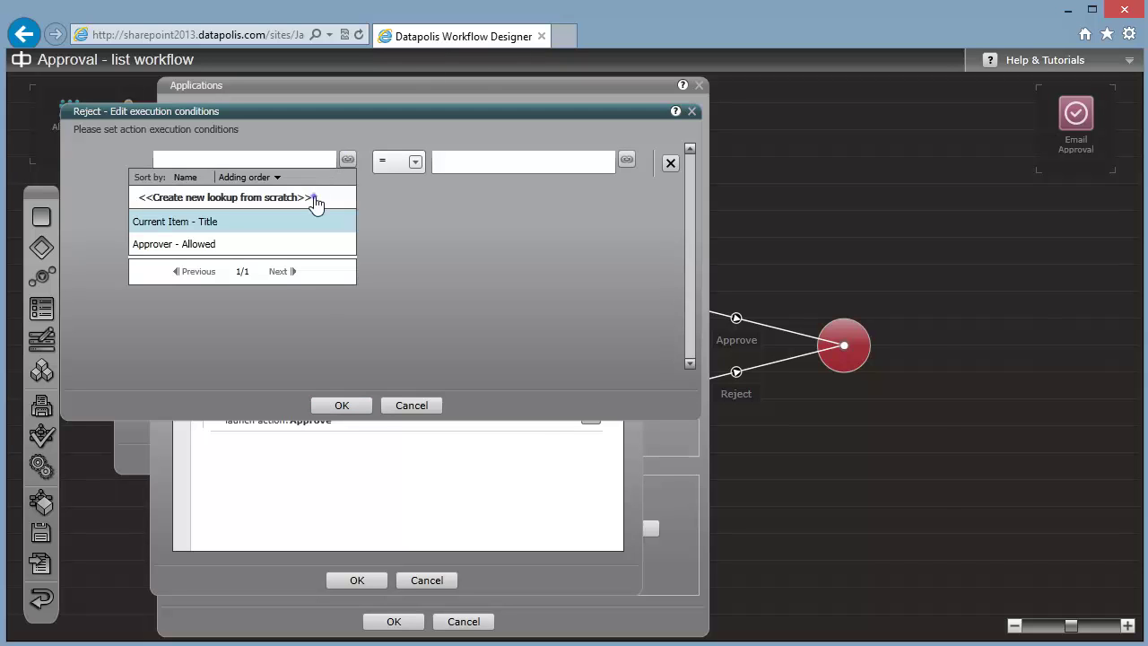
pyautogui.click(316, 199)
pyautogui.click(101, 273)
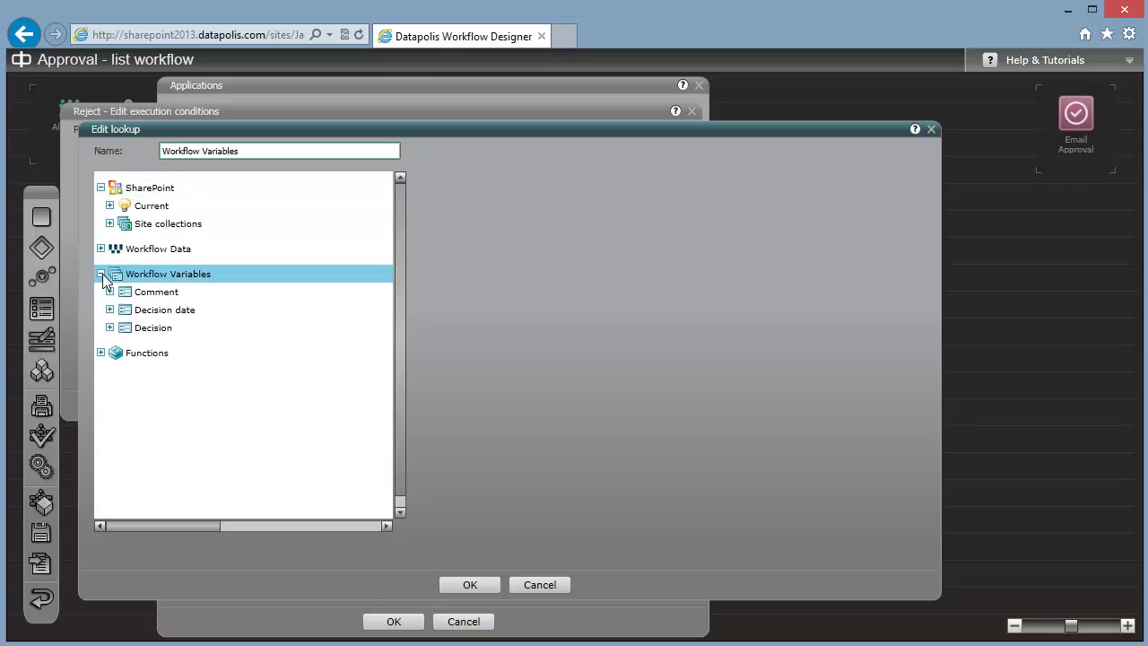
pyautogui.click(111, 329)
pyautogui.click(149, 383)
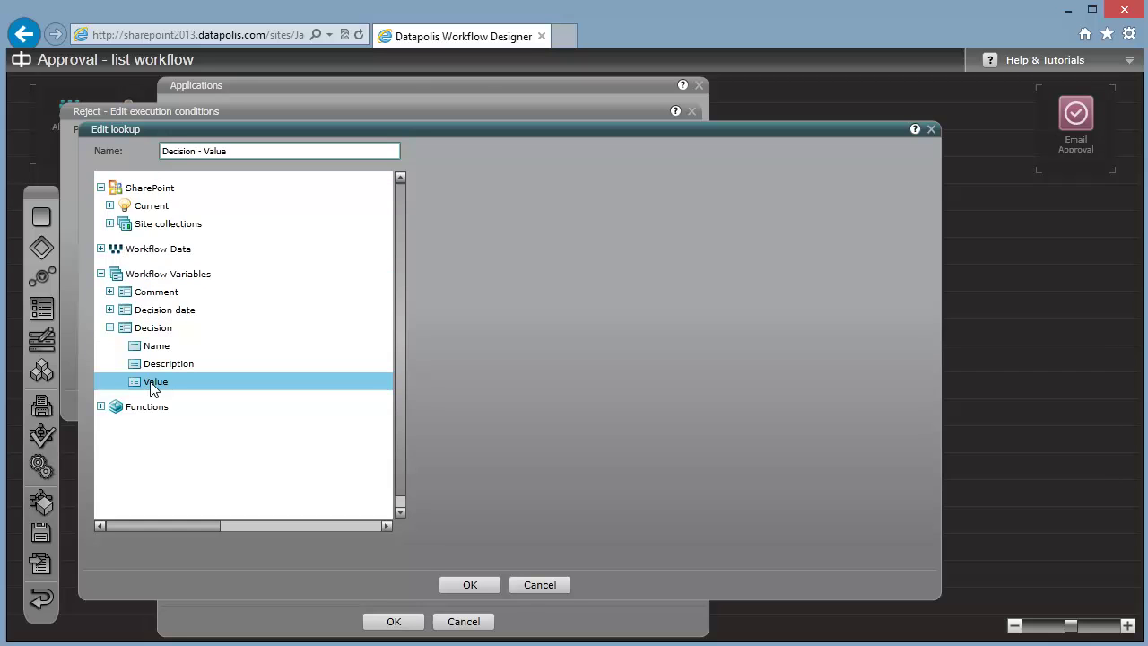
pyautogui.click(474, 579)
pyautogui.click(477, 162)
pyautogui.write('No')
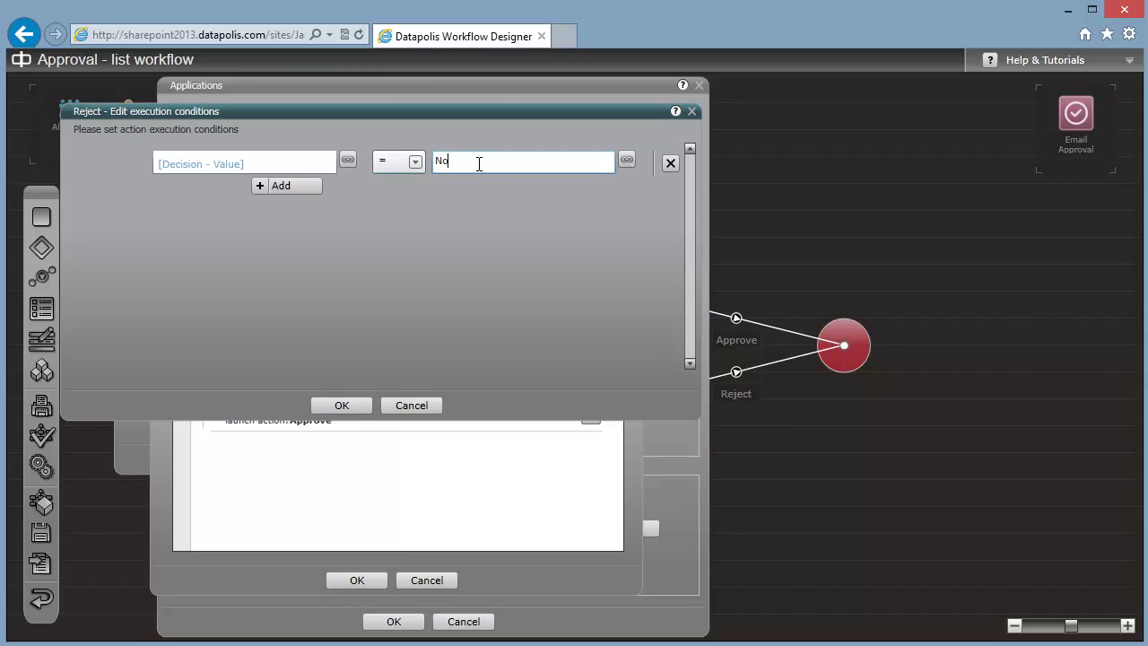
pyautogui.click(351, 404)
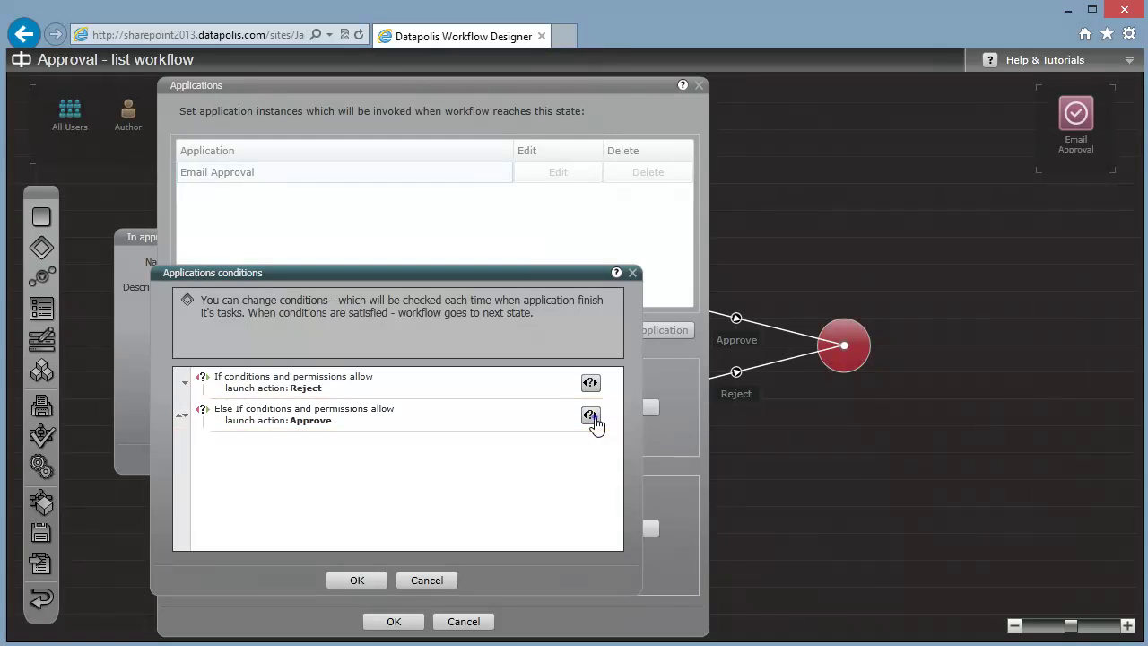
# Step: Add an Approve execution condition with the Decision variable's Value lookup = Yes, and save the In approve state's properties
pyautogui.click(593, 418)
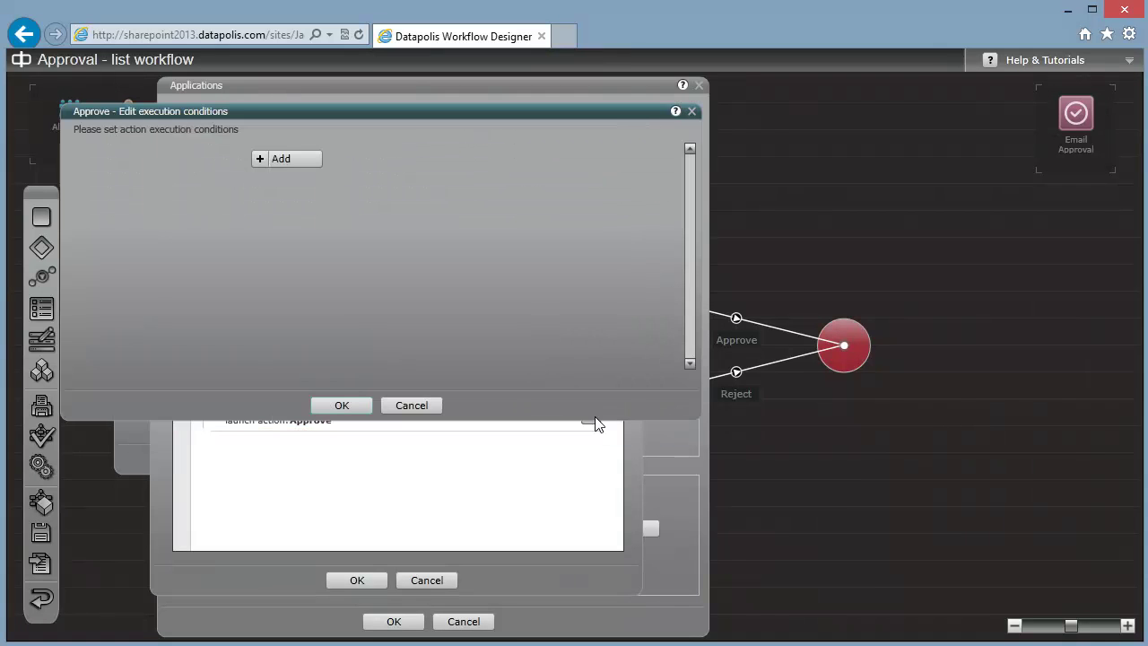
pyautogui.click(287, 159)
pyautogui.click(309, 161)
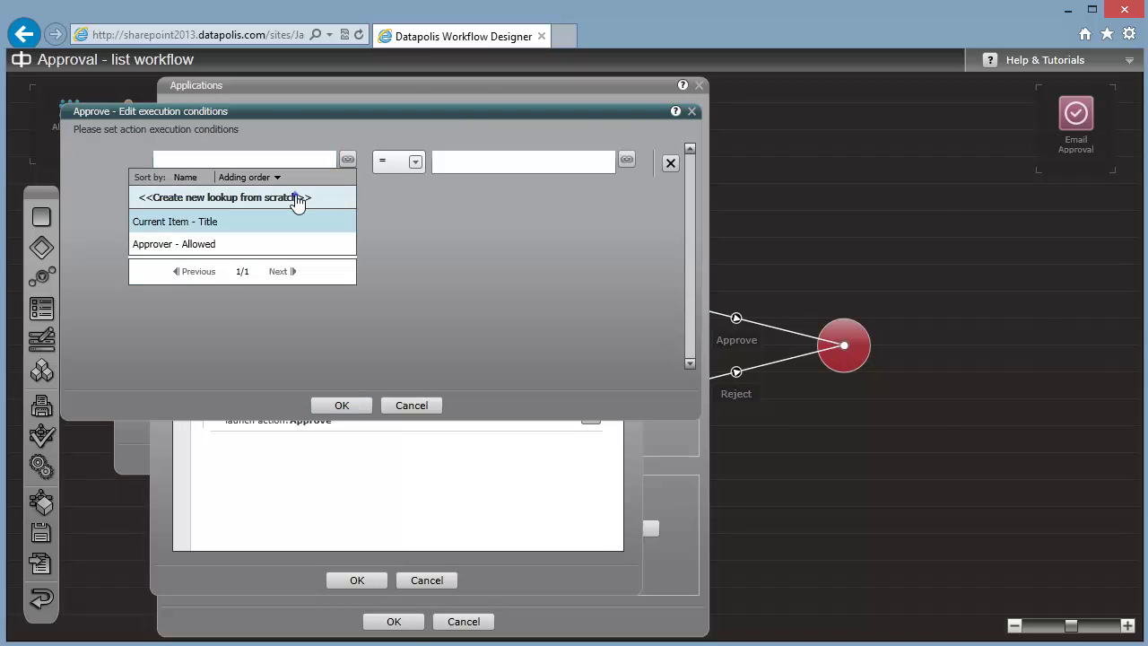
pyautogui.click(298, 198)
pyautogui.click(101, 274)
pyautogui.click(110, 327)
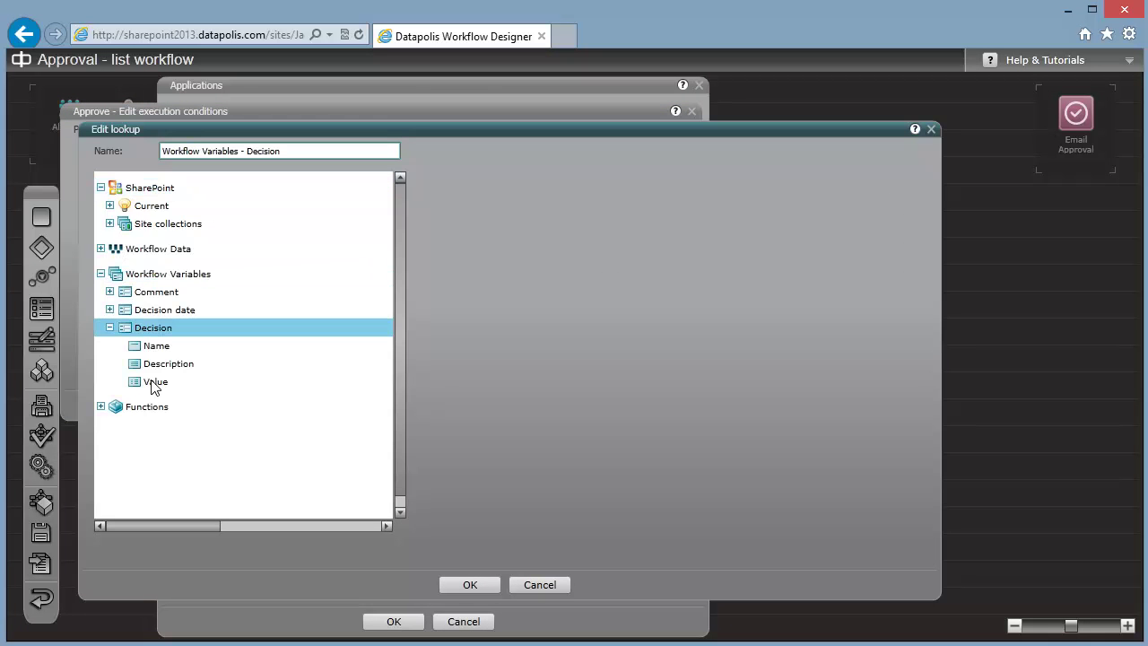
pyautogui.click(155, 382)
pyautogui.click(472, 584)
pyautogui.write('Yes')
pyautogui.click(356, 405)
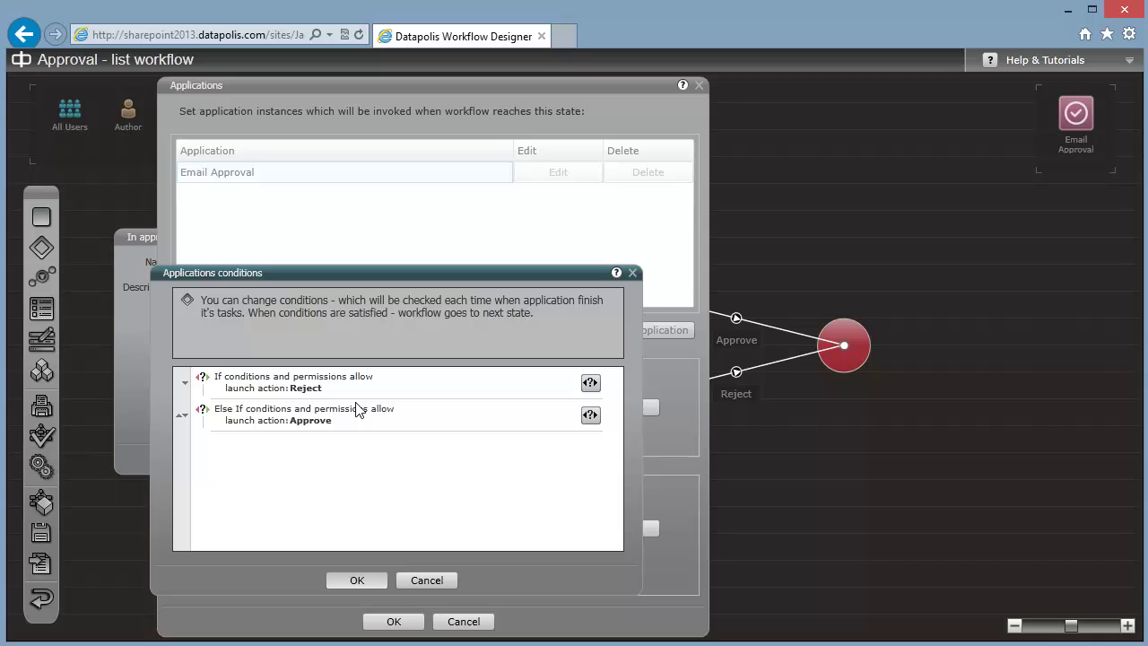
pyautogui.click(357, 580)
pyautogui.click(395, 621)
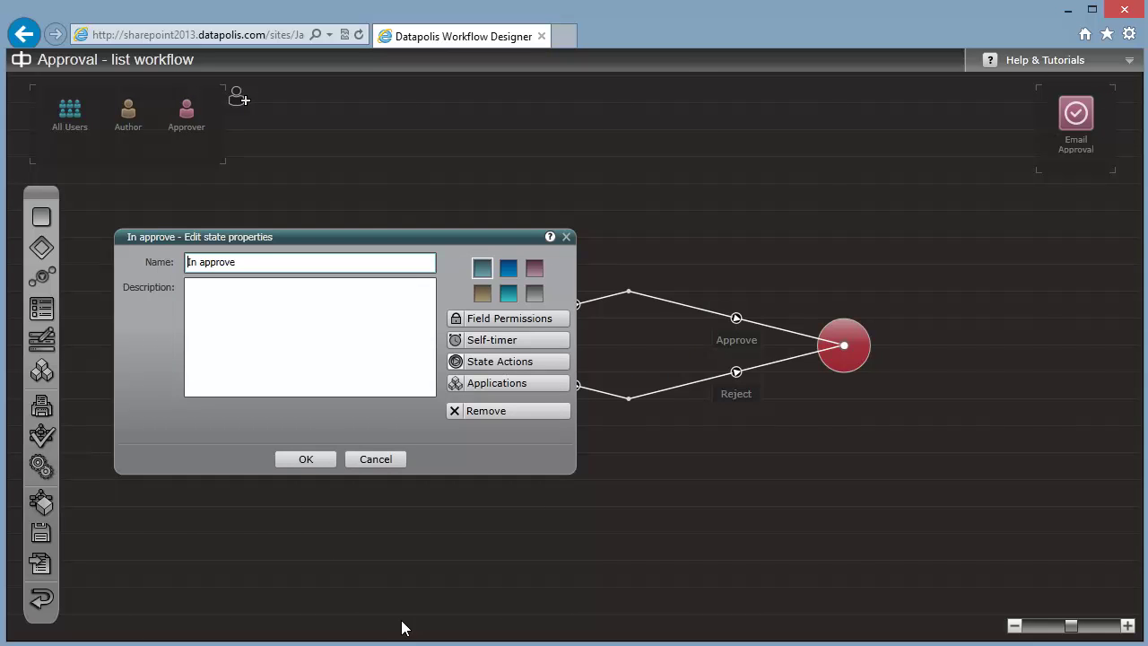
pyautogui.click(307, 462)
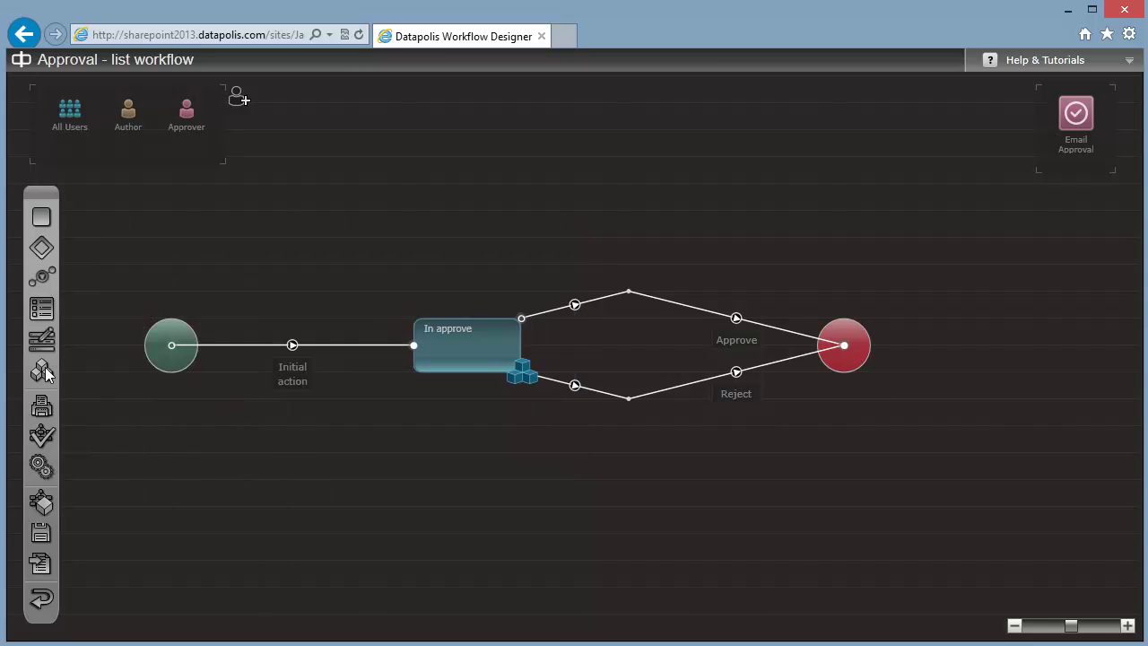